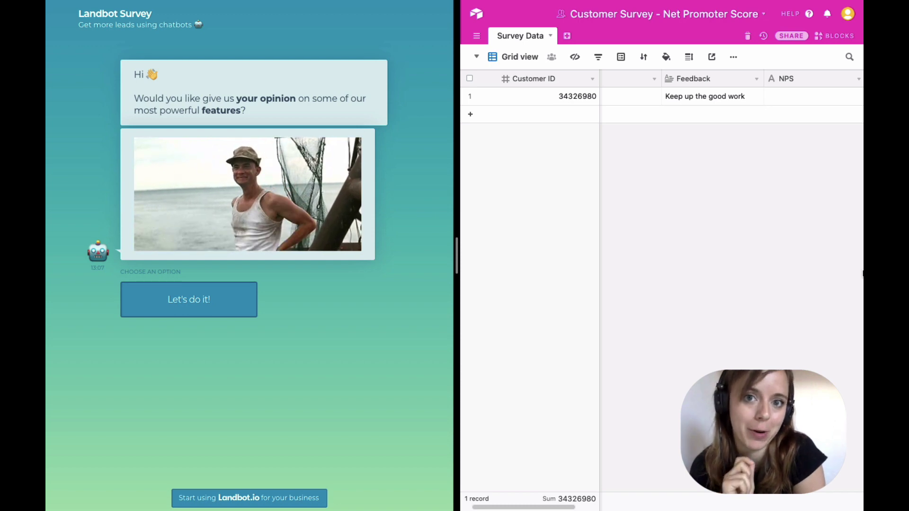
Start the survey and select Google Spreadsheets, Conditional Logic and Send Email as used features
left_click(196, 298)
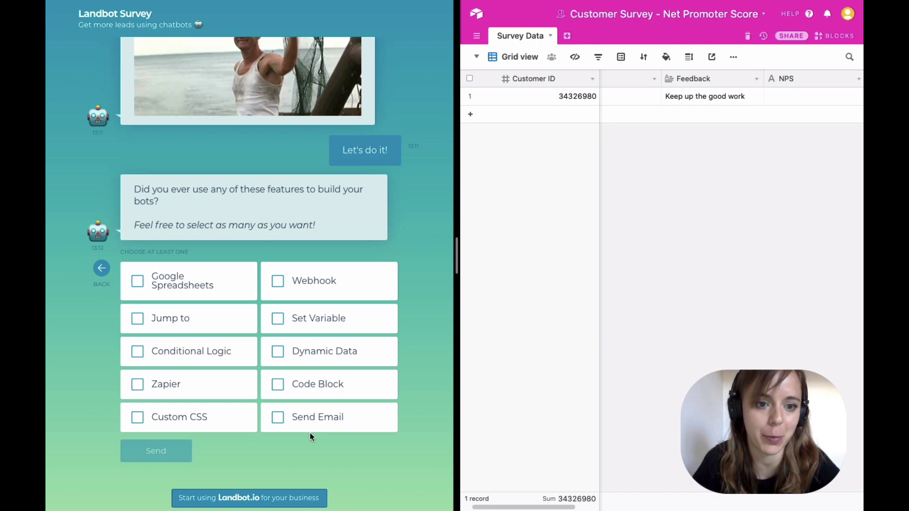
left_click(203, 284)
left_click(213, 352)
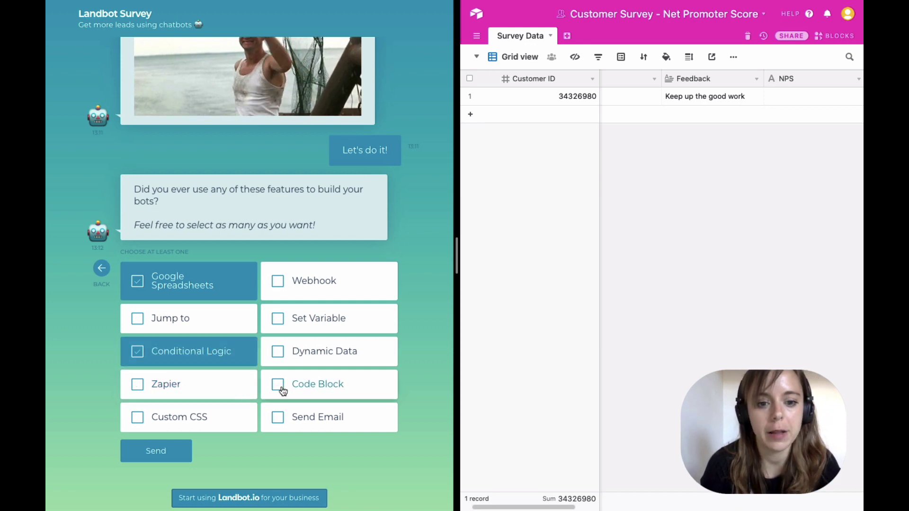
left_click(302, 417)
Submit the feature choices, then rate Google Spreadsheets 5, Conditional Logic 5 and Send Email 4
left_click(159, 450)
left_click(366, 439)
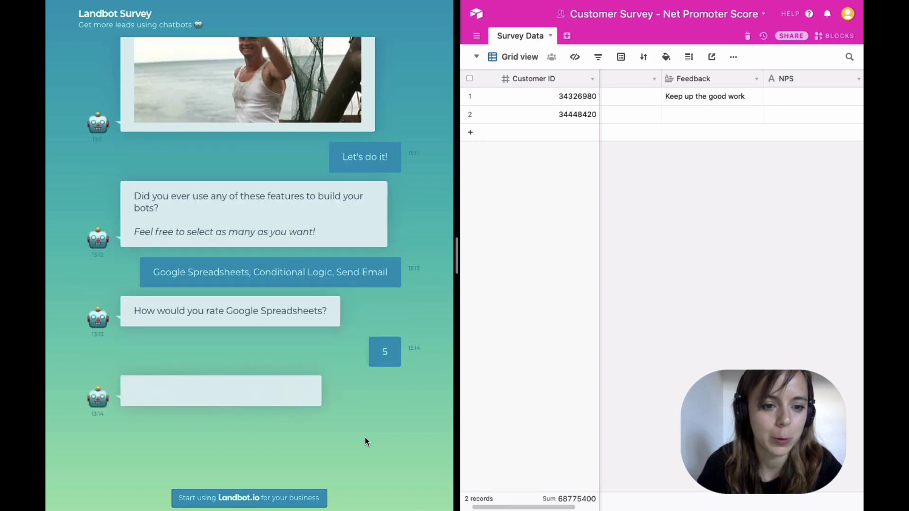
left_click(375, 434)
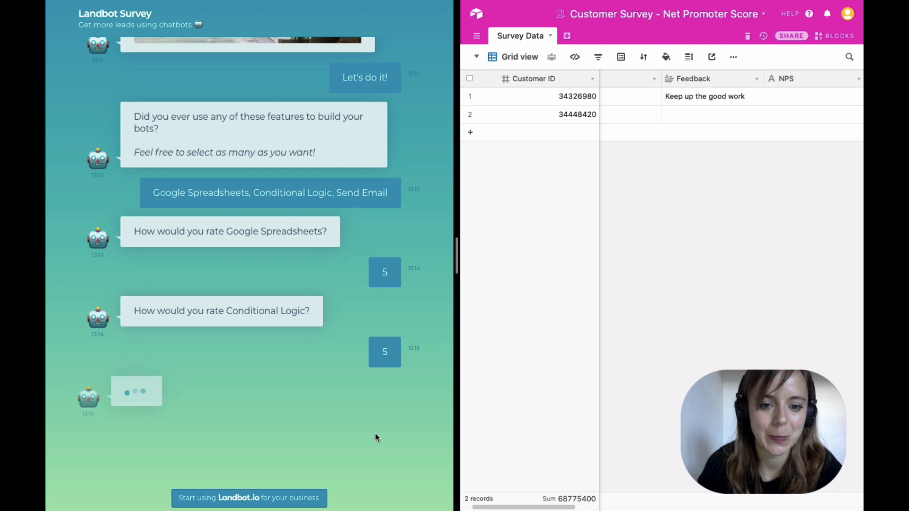
left_click(316, 433)
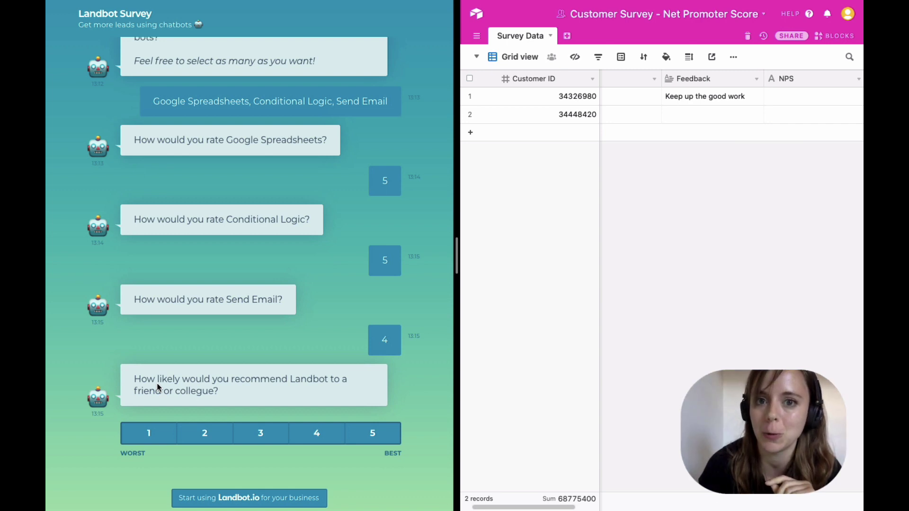
Choose 5 on the recommendation scale and send the feedback 'they are all awesome'
left_click(375, 432)
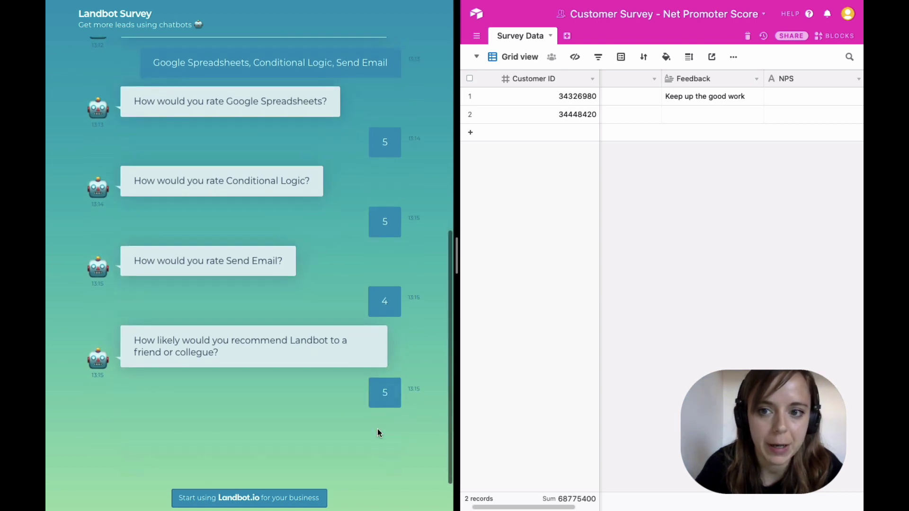
type("they")
type("some")
key("Return")
Select row 2's Customer ID cell in Survey Data to inspect the new response
left_click(568, 118)
scroll(714, 113, "right", 2)
scroll(715, 112, "right", 1)
scroll(715, 112, "right", 1)
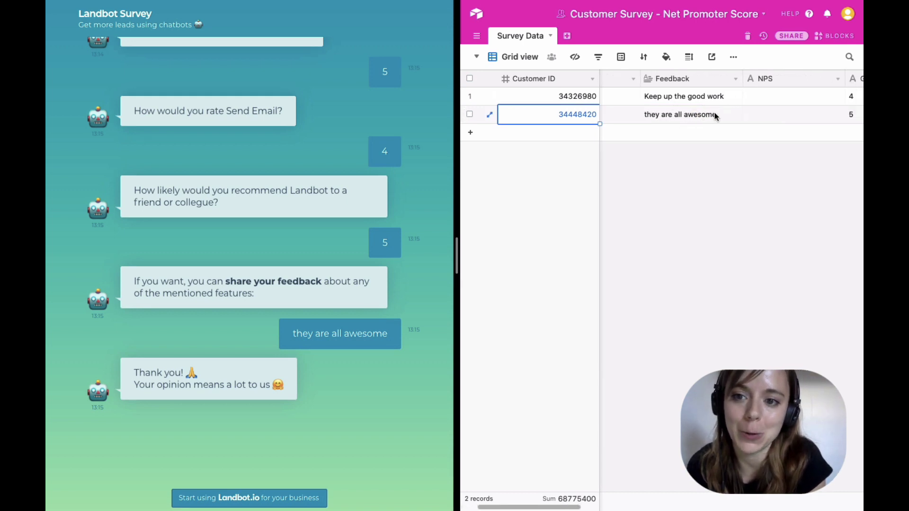